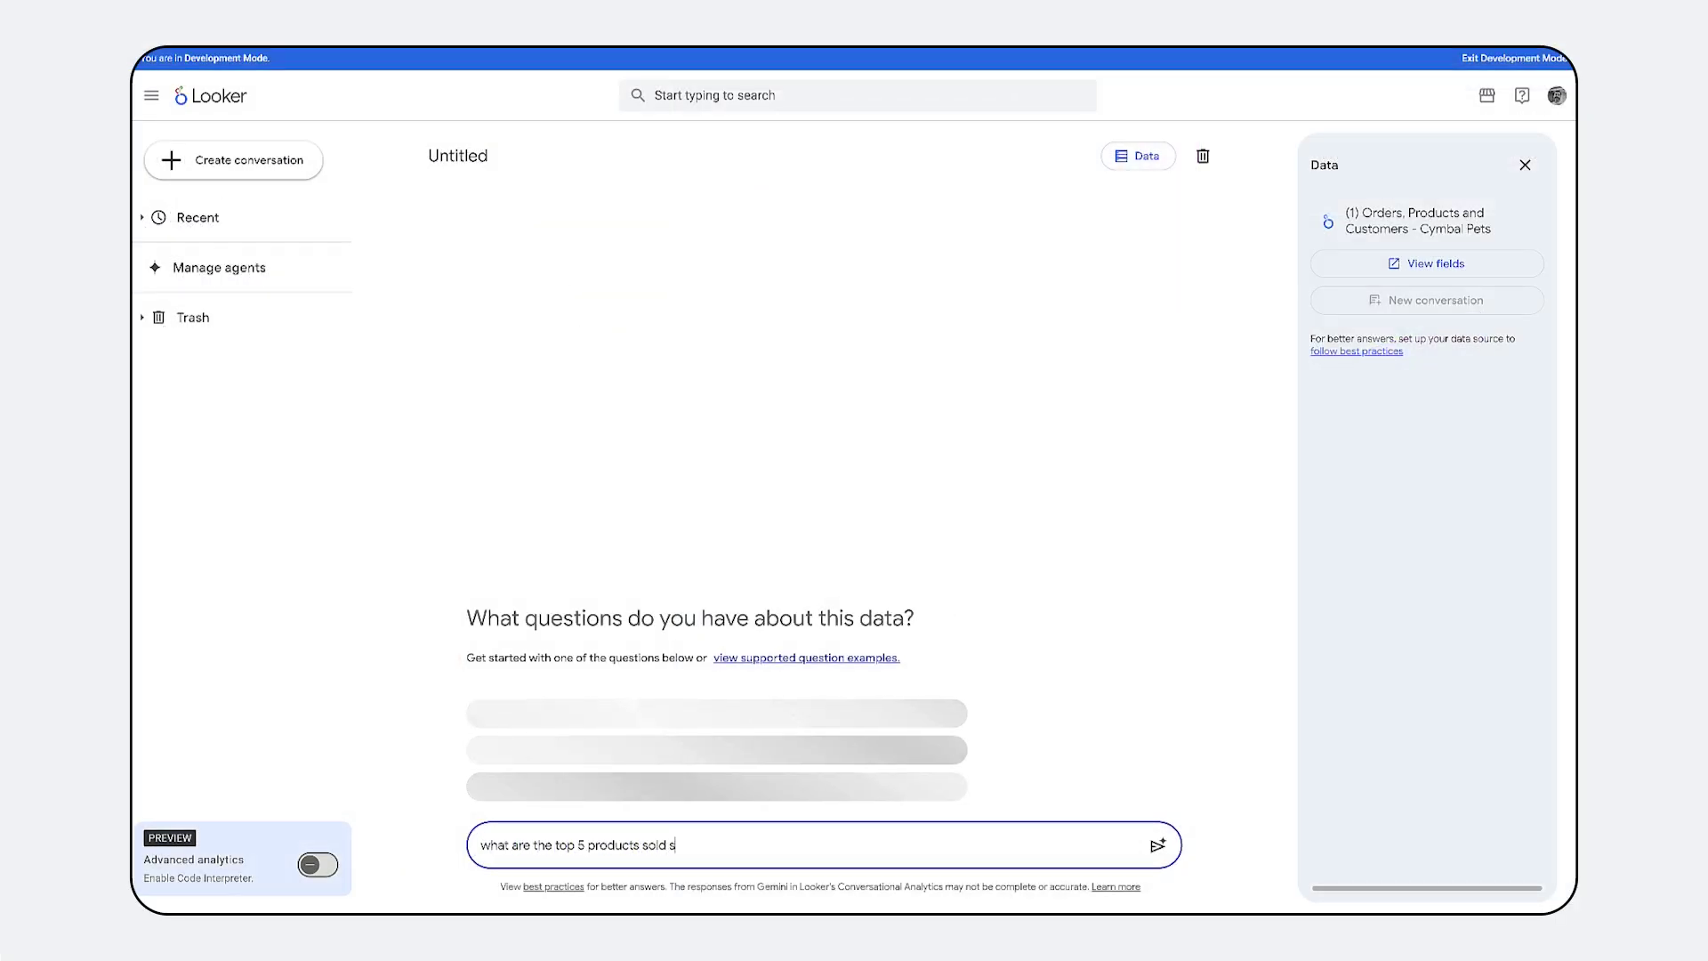
text(o far in 2025?)
Step: Ask Looker Conversations for the top 5 products sold in 2025 and a 2024 total sales timeline
key(Return)
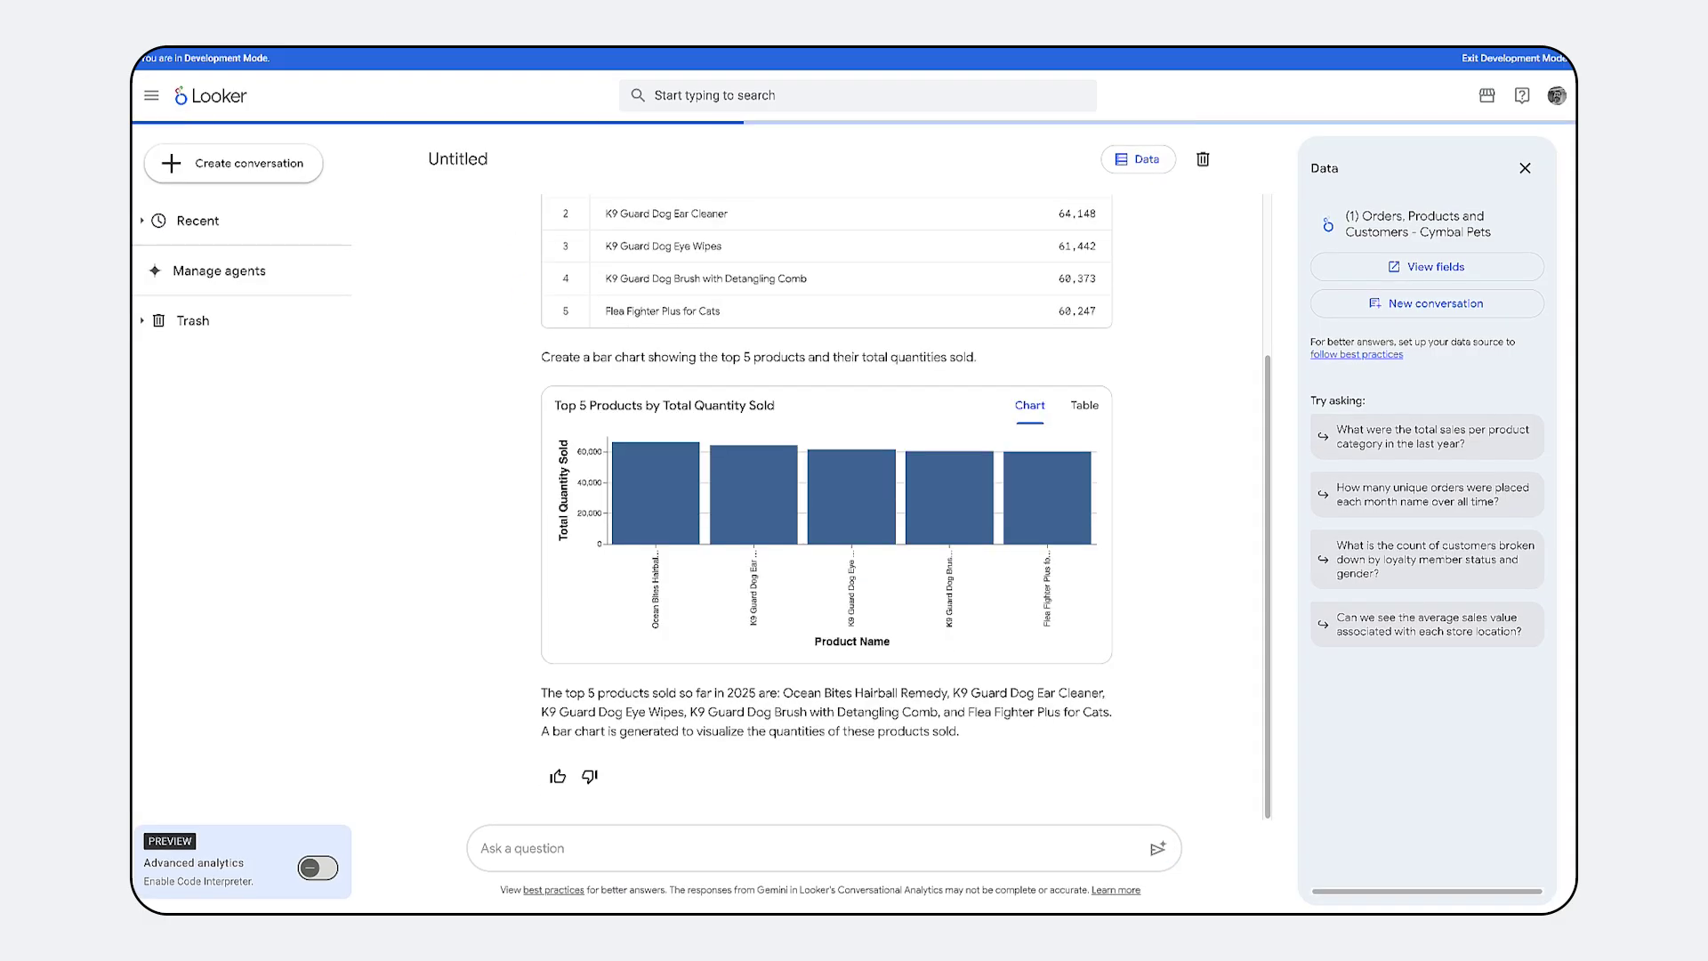
text(please show a timeline chart o)
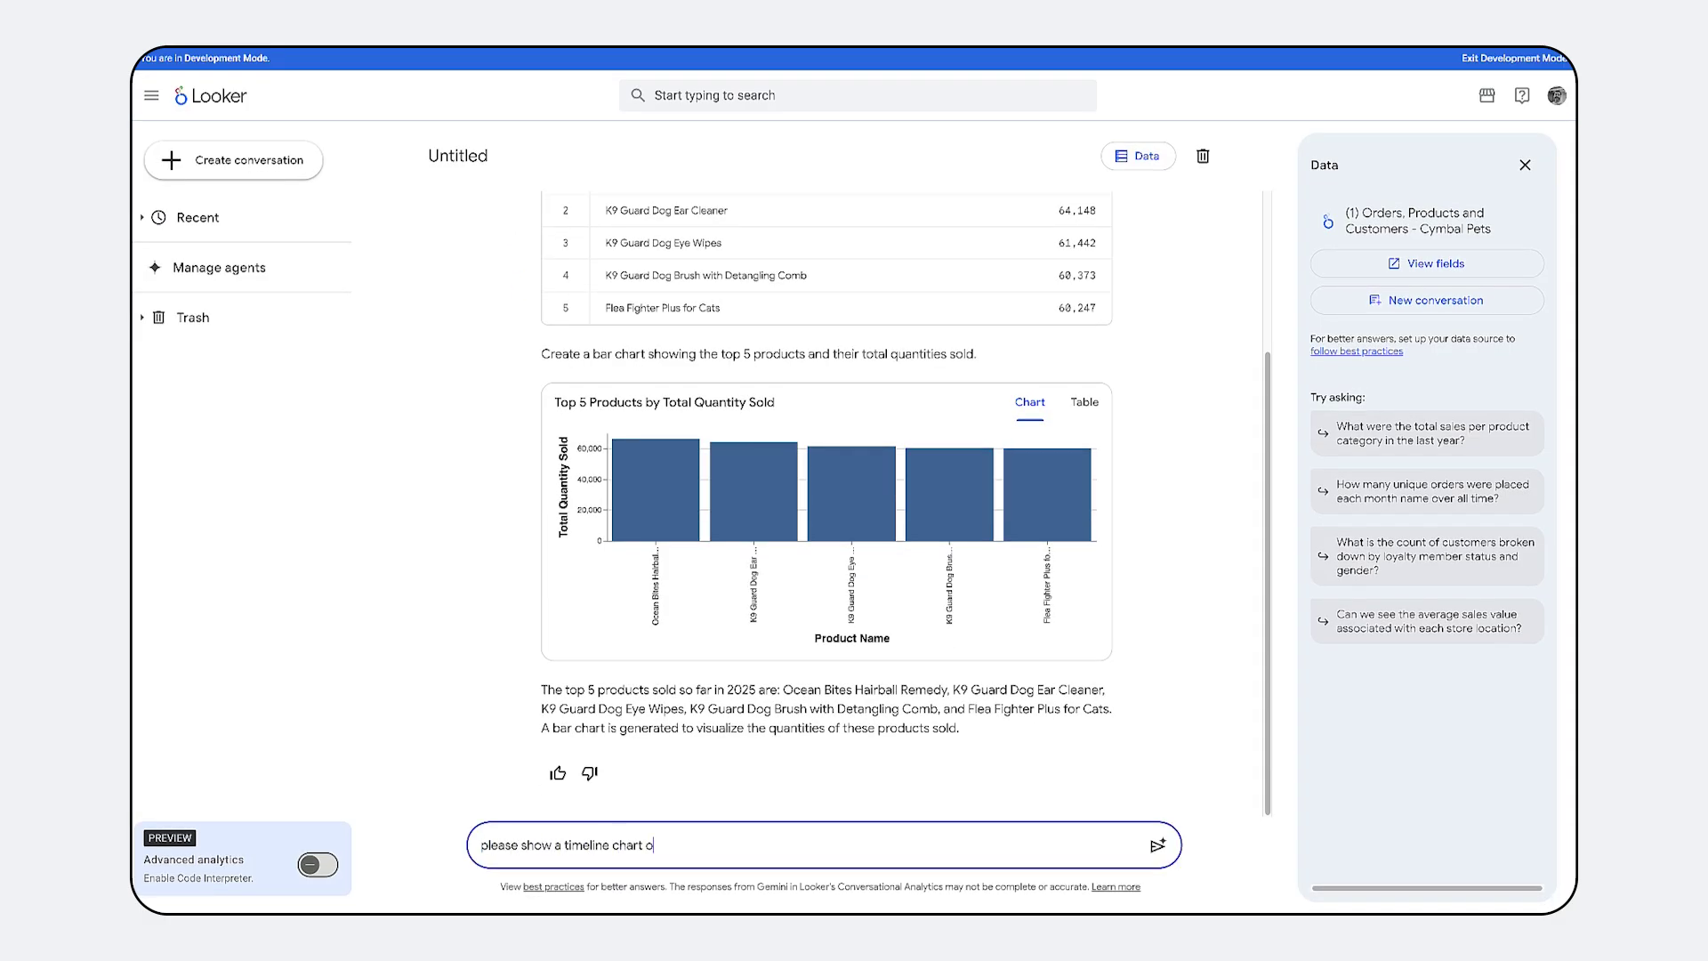
text(f total sales for 2024)
key(Return)
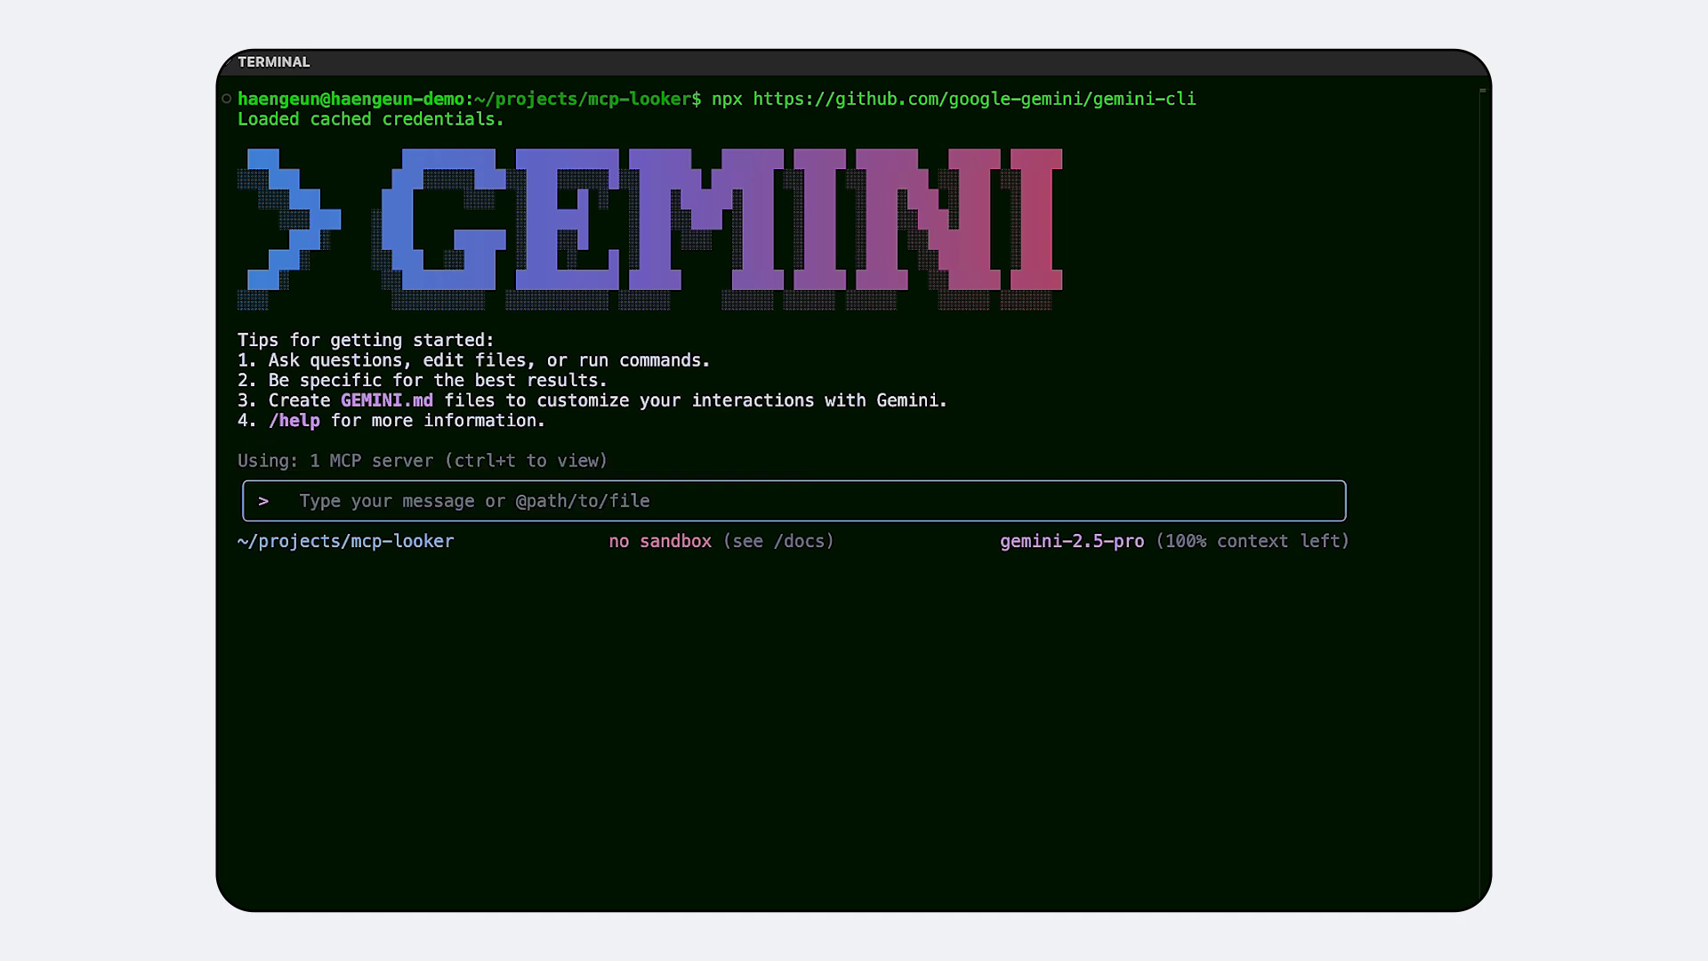
Step: Ask Gemini CLI 'what tools do you have access to?' and highlight the listed Looker tools
click(374, 503)
text(w)
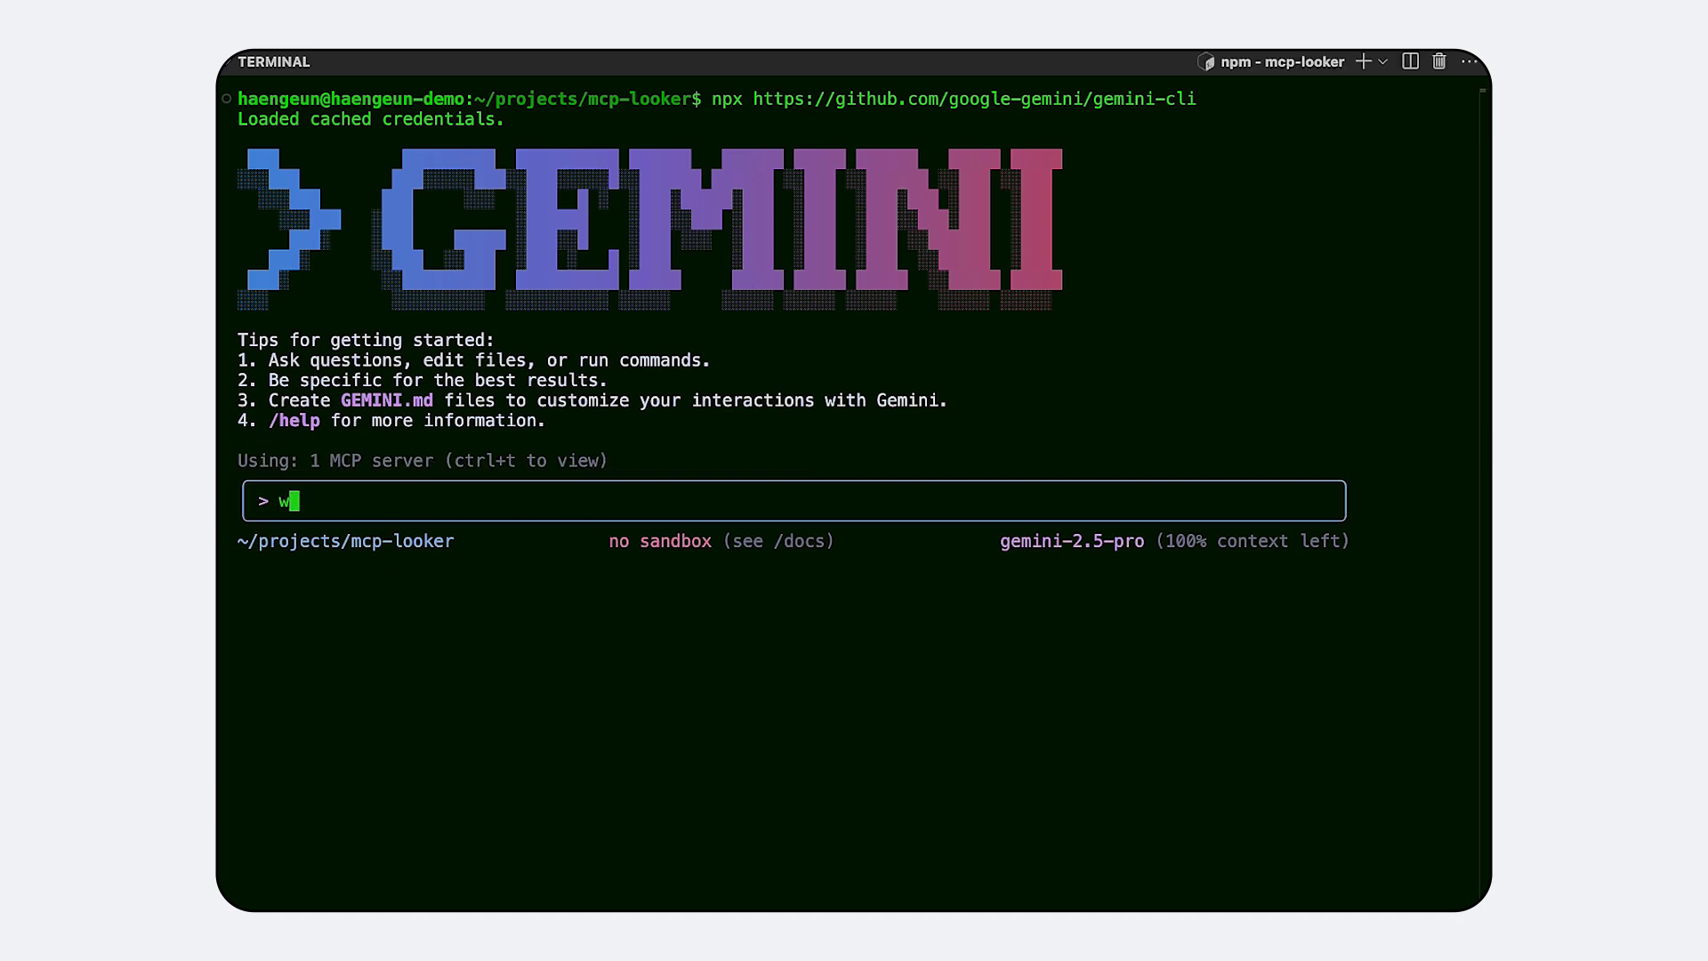
text(hat tools do you hav)
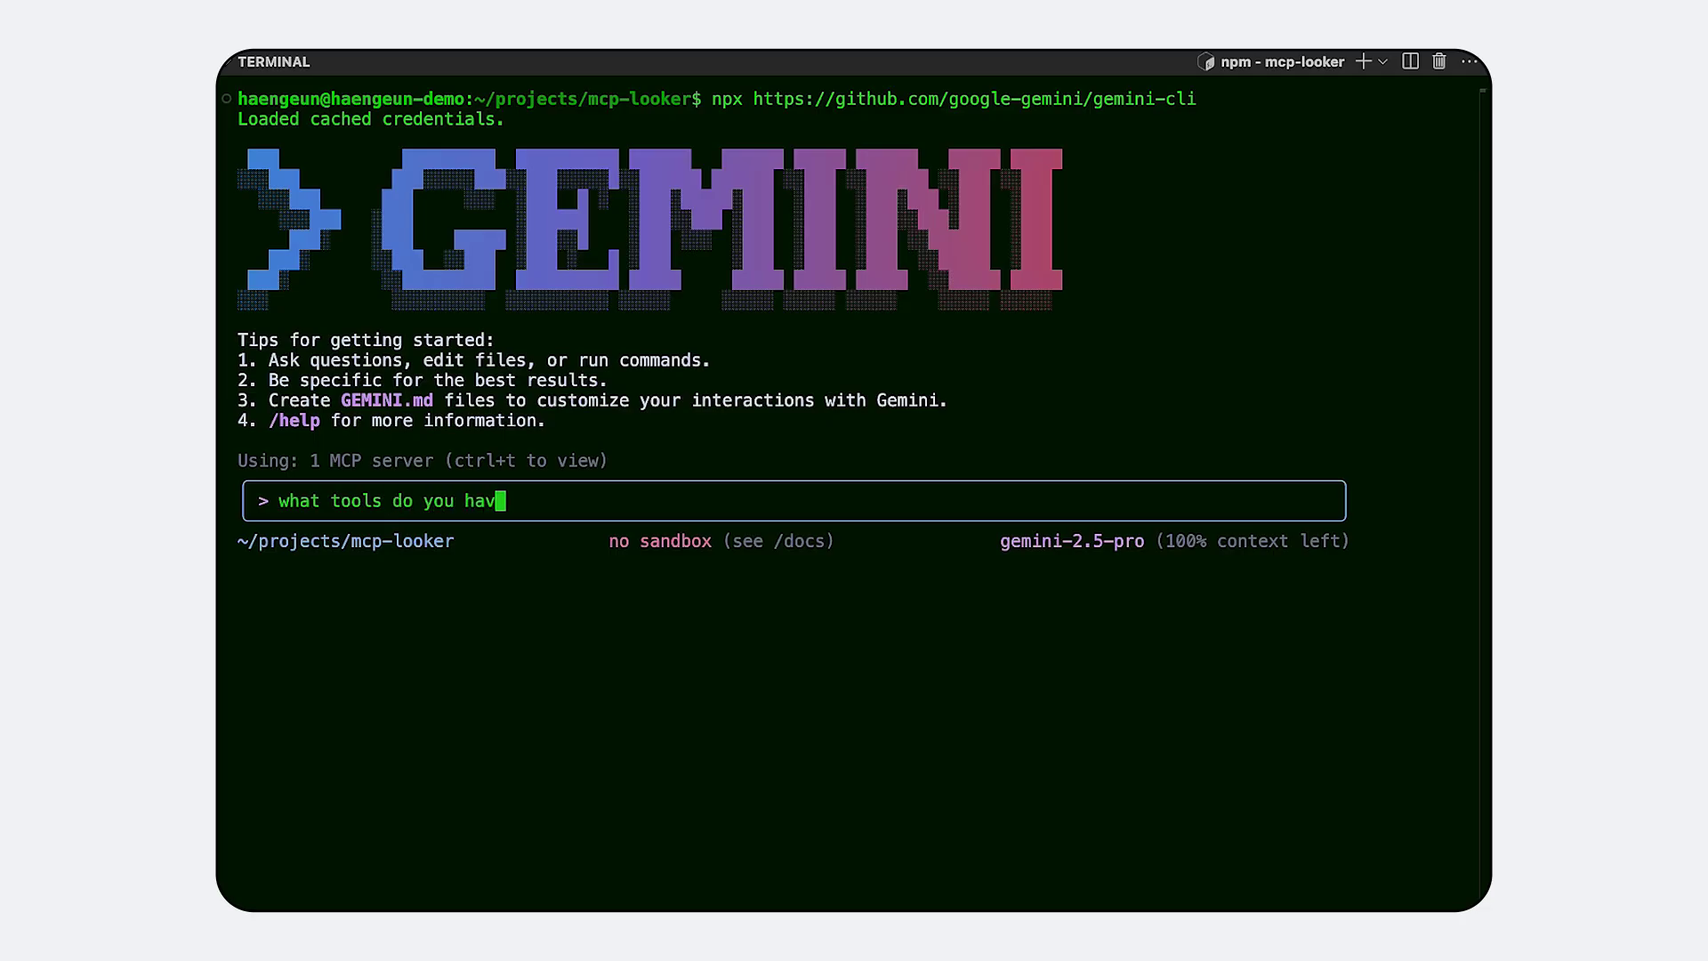
text(e access to?)
key(Return)
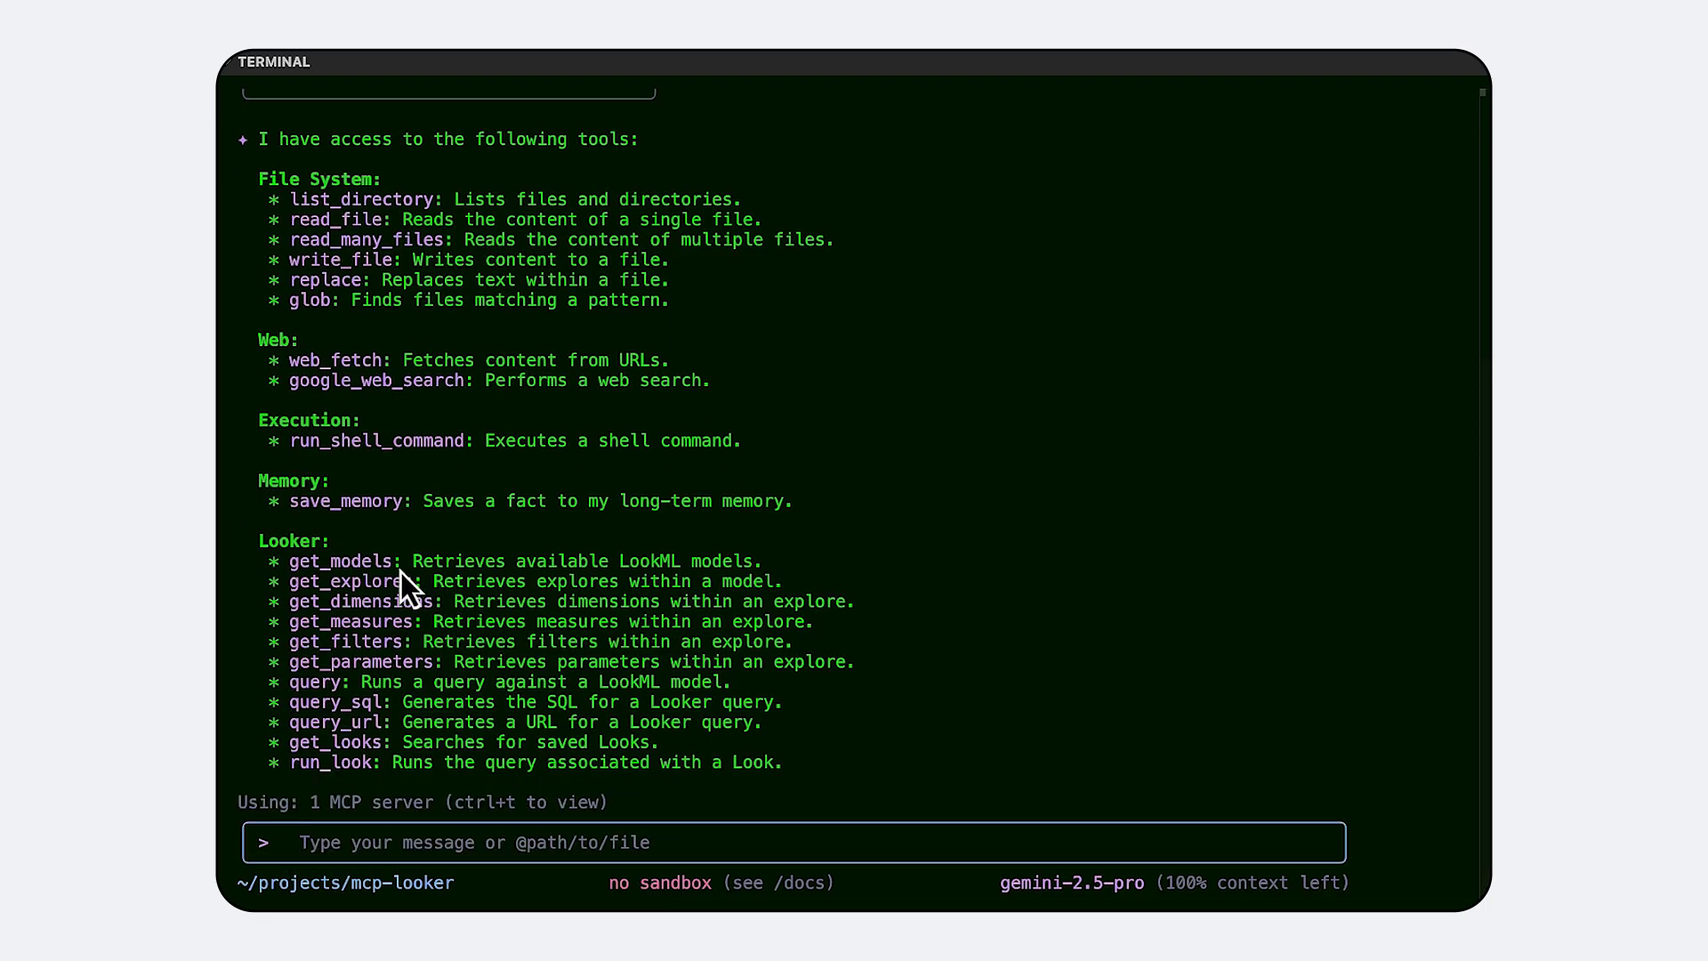
drag(262, 541, 372, 541)
Step: Request Cymbal Pets 2025 monthly revenue by product category, always allowing looker-toolbox tools
click(327, 841)
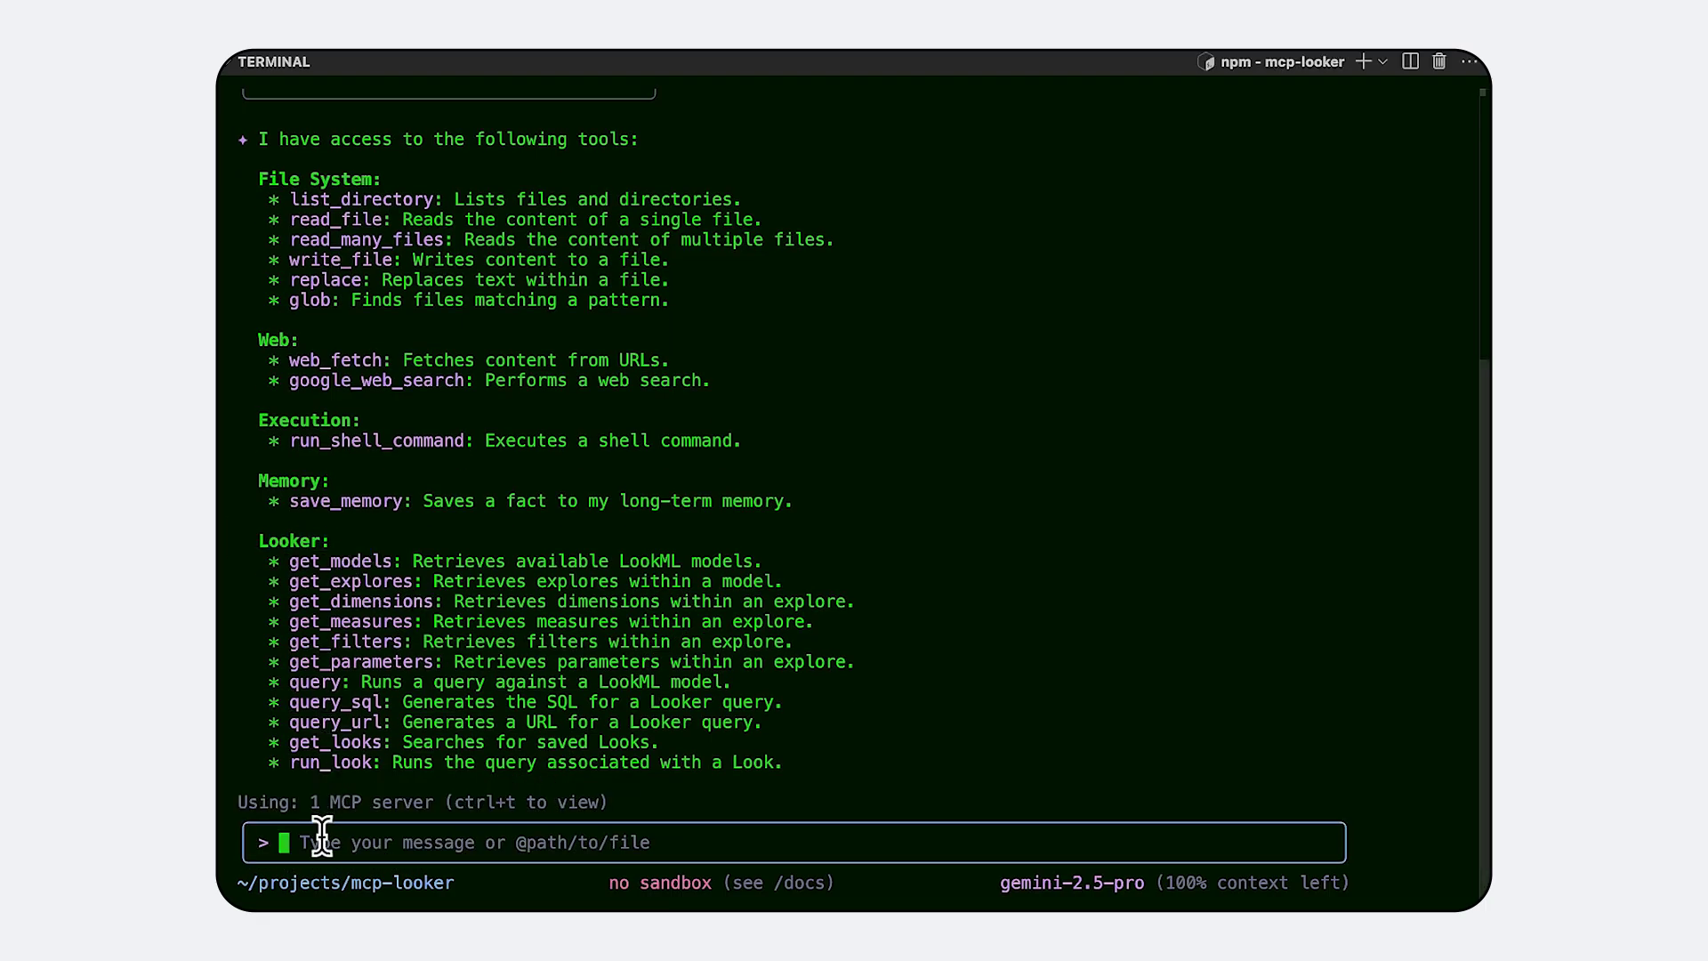
text(Get Cymbal pets revenue by month, pivoted by top 3 product category in 2025.  I want to save as a Look - generate the URL.)
key(Return)
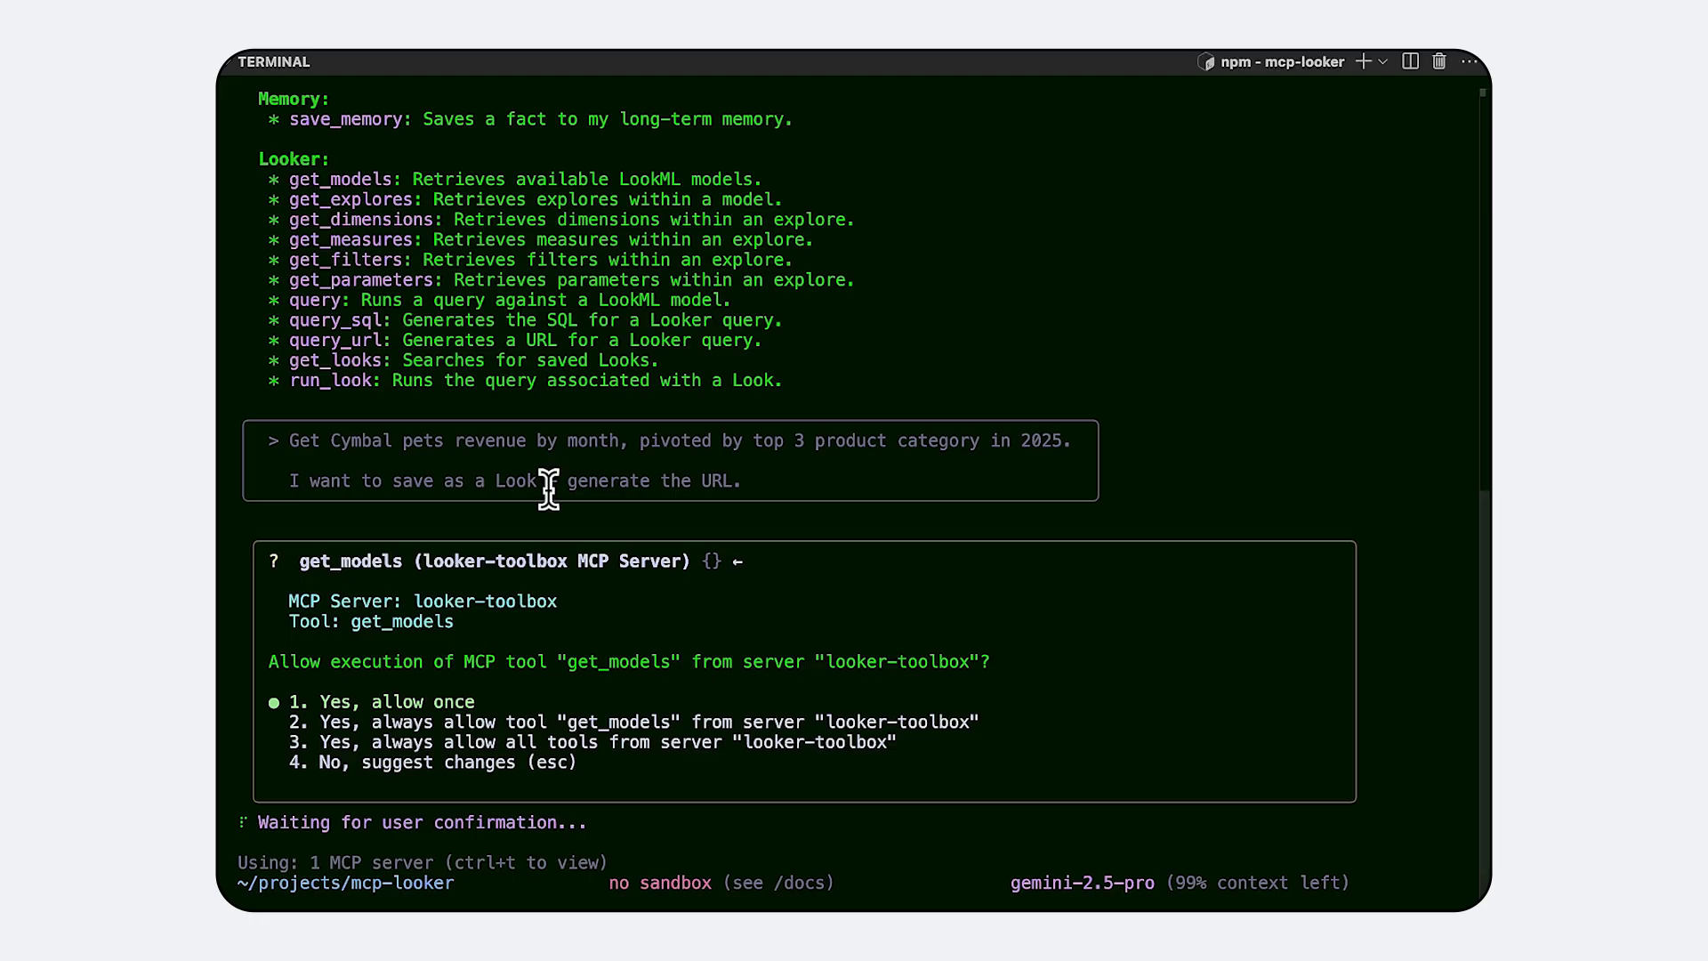
key(Down)
key(Down)
key(Return)
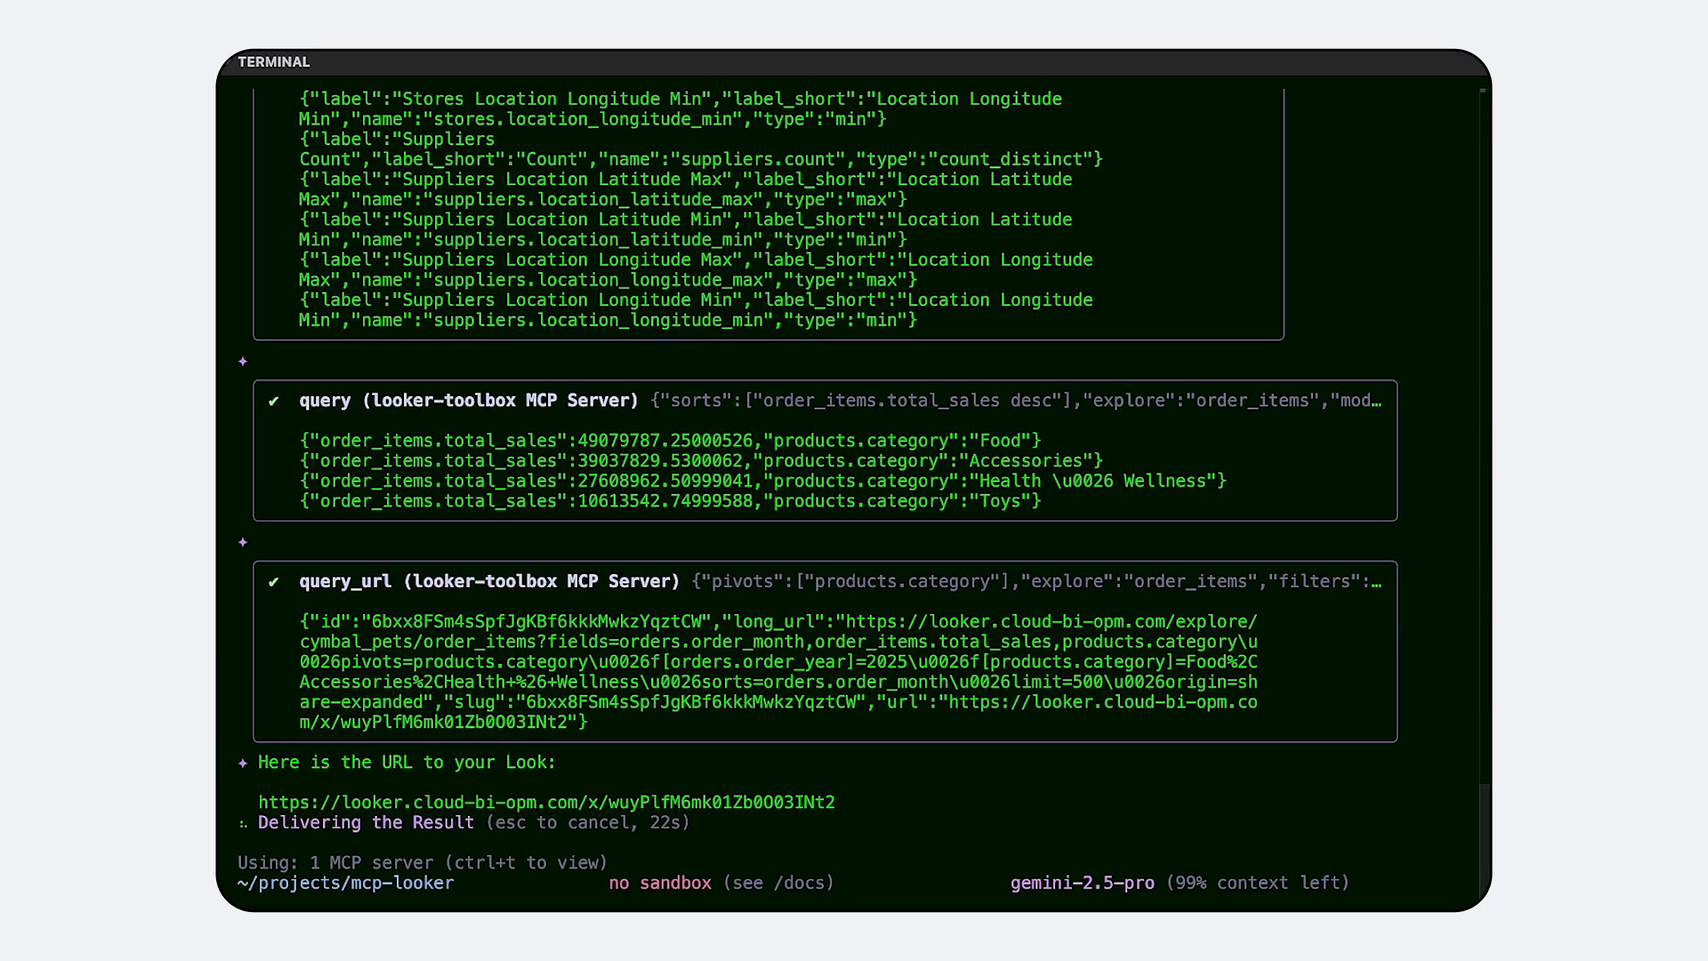
Step: Open the returned Look URL and show the visualization with the field list and results table collapsed
click(375, 765)
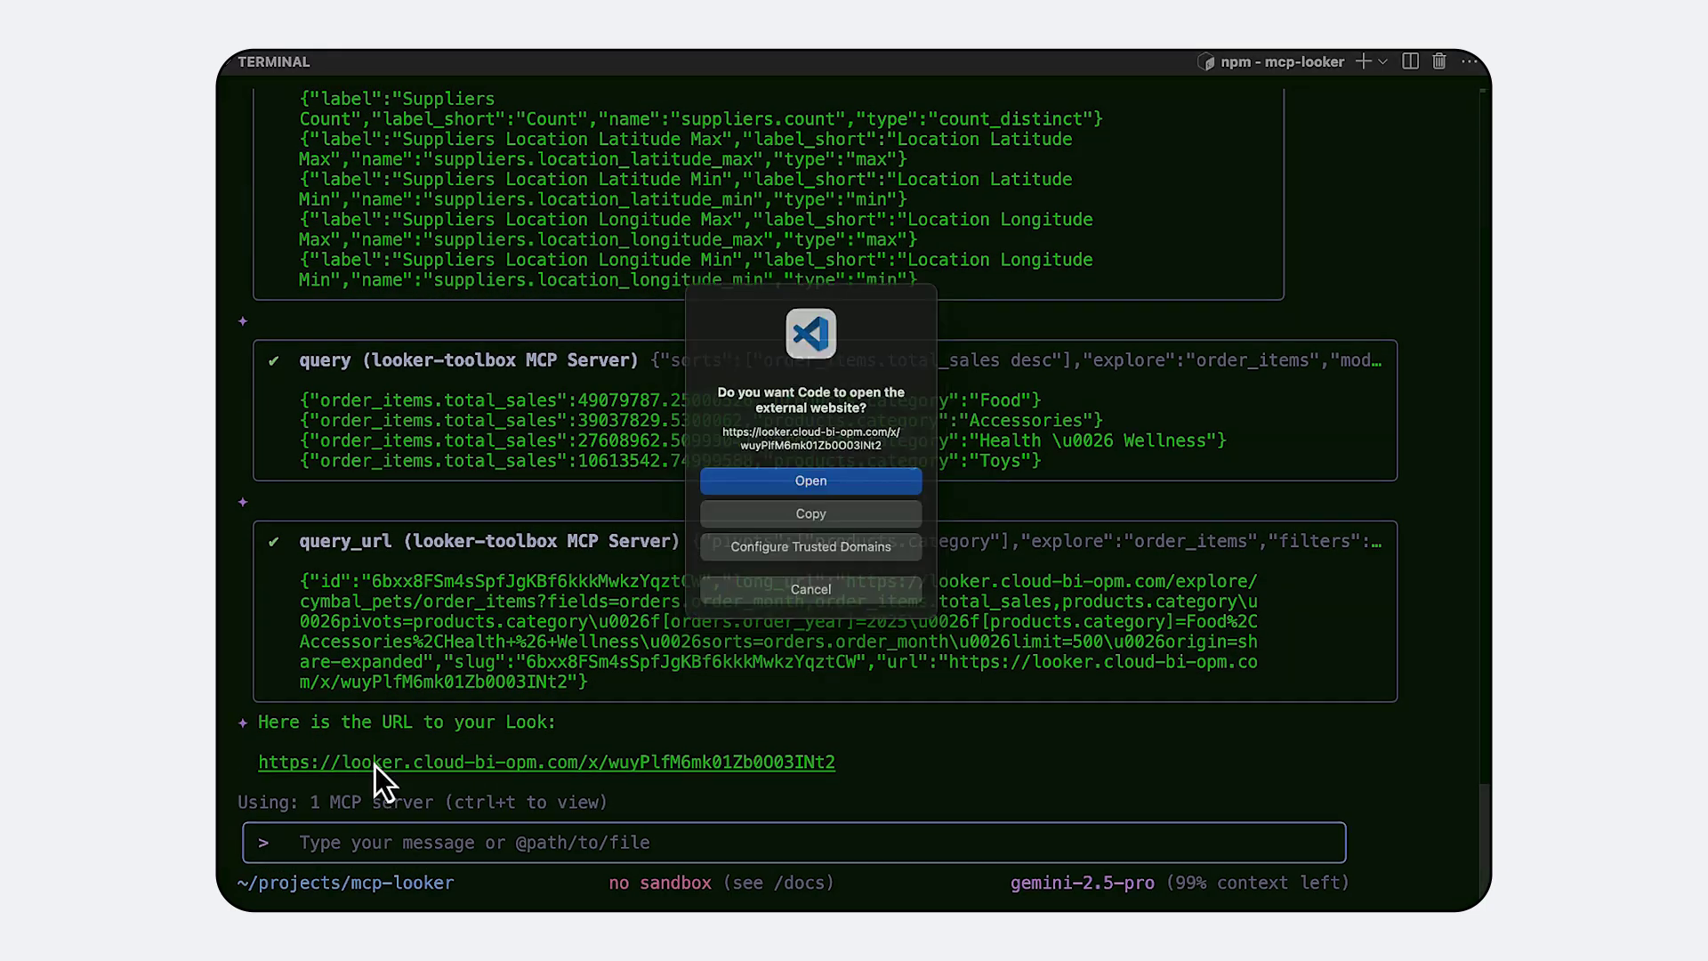
click(812, 490)
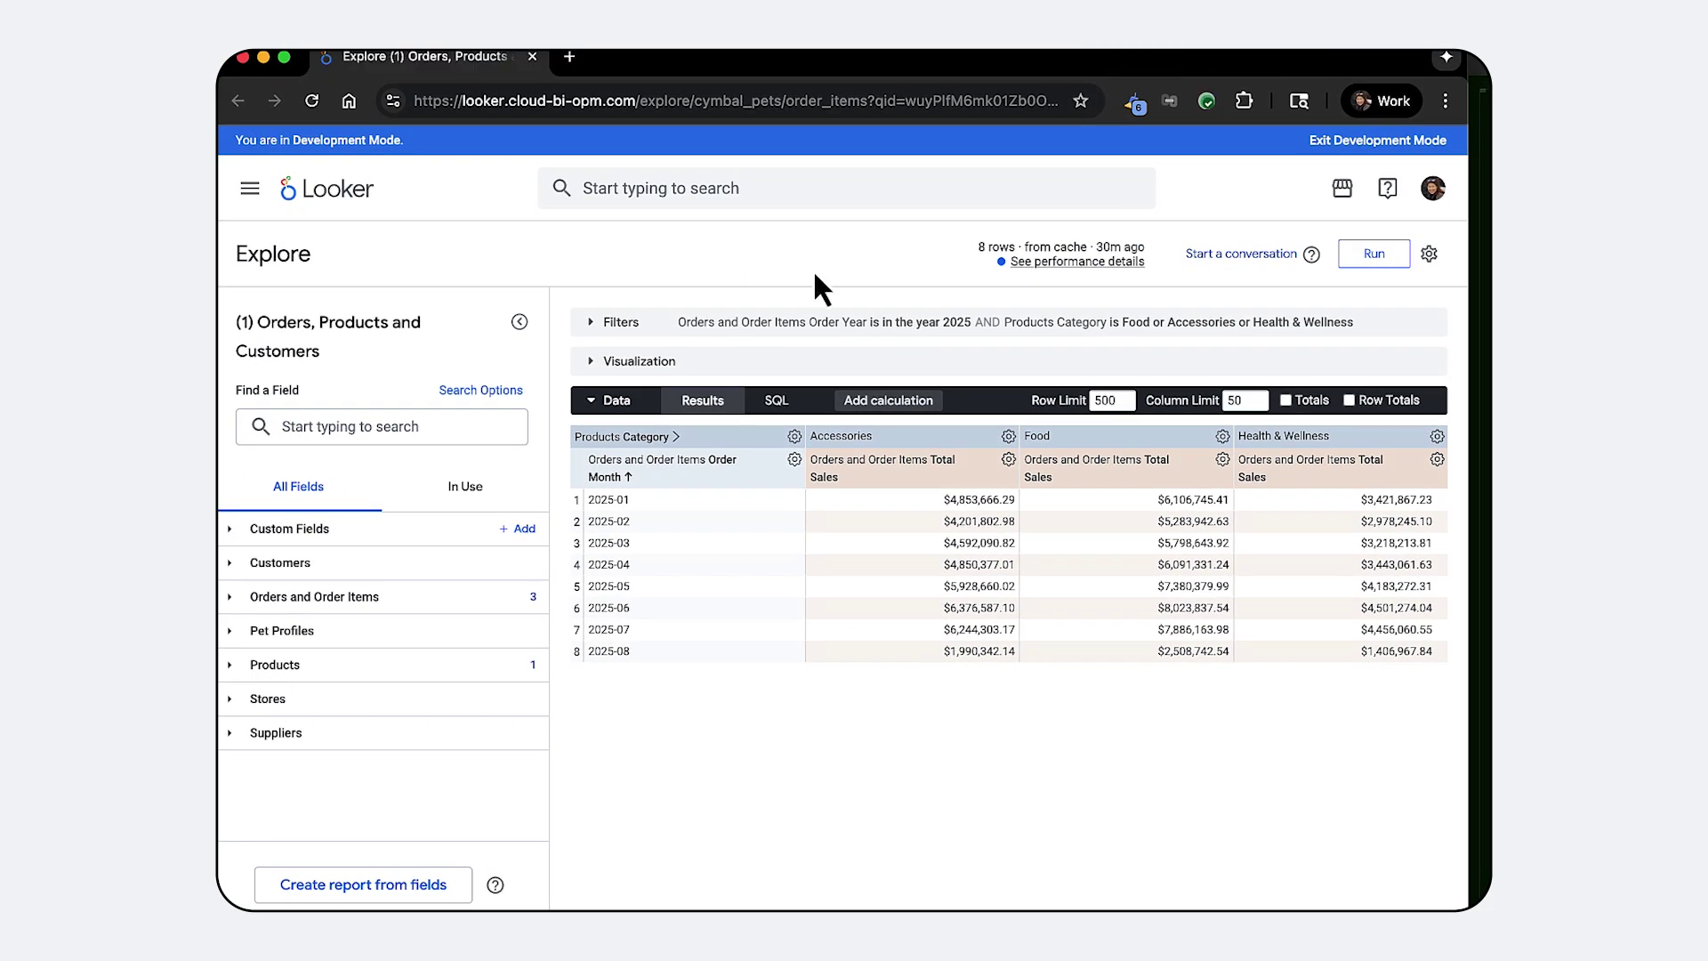
click(608, 361)
click(520, 322)
click(309, 654)
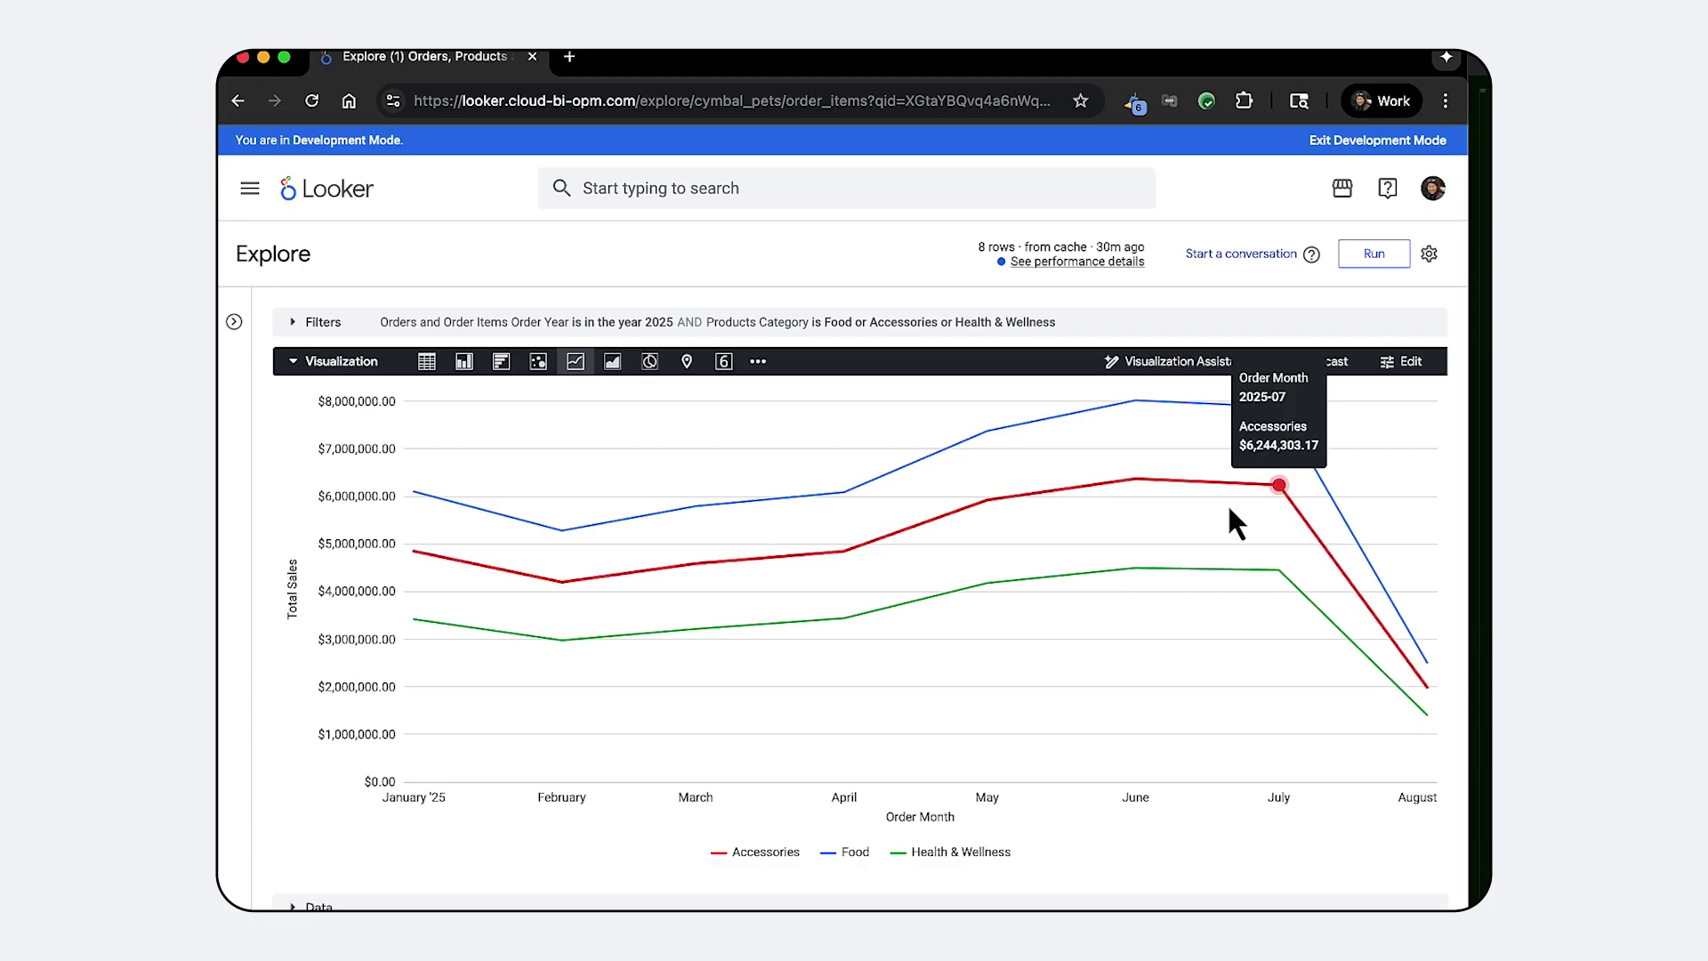
Step: Turn on value labels and make the chart stacked columns per month
click(1404, 361)
click(1299, 389)
click(1185, 429)
click(1437, 362)
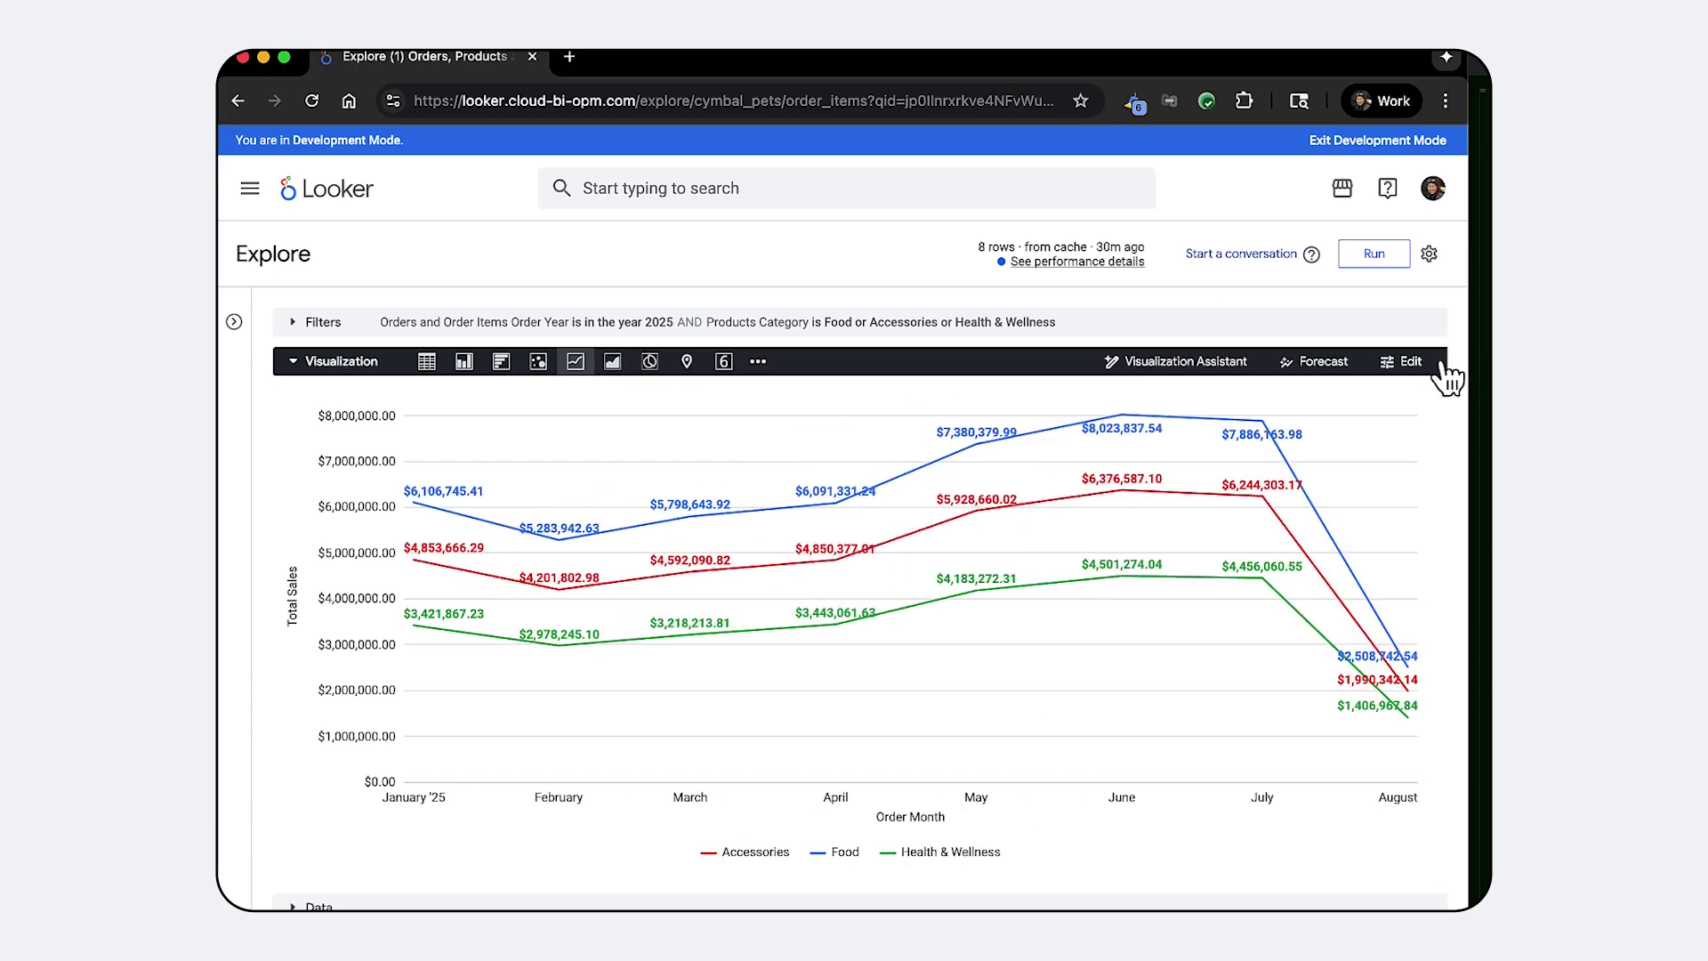
click(463, 362)
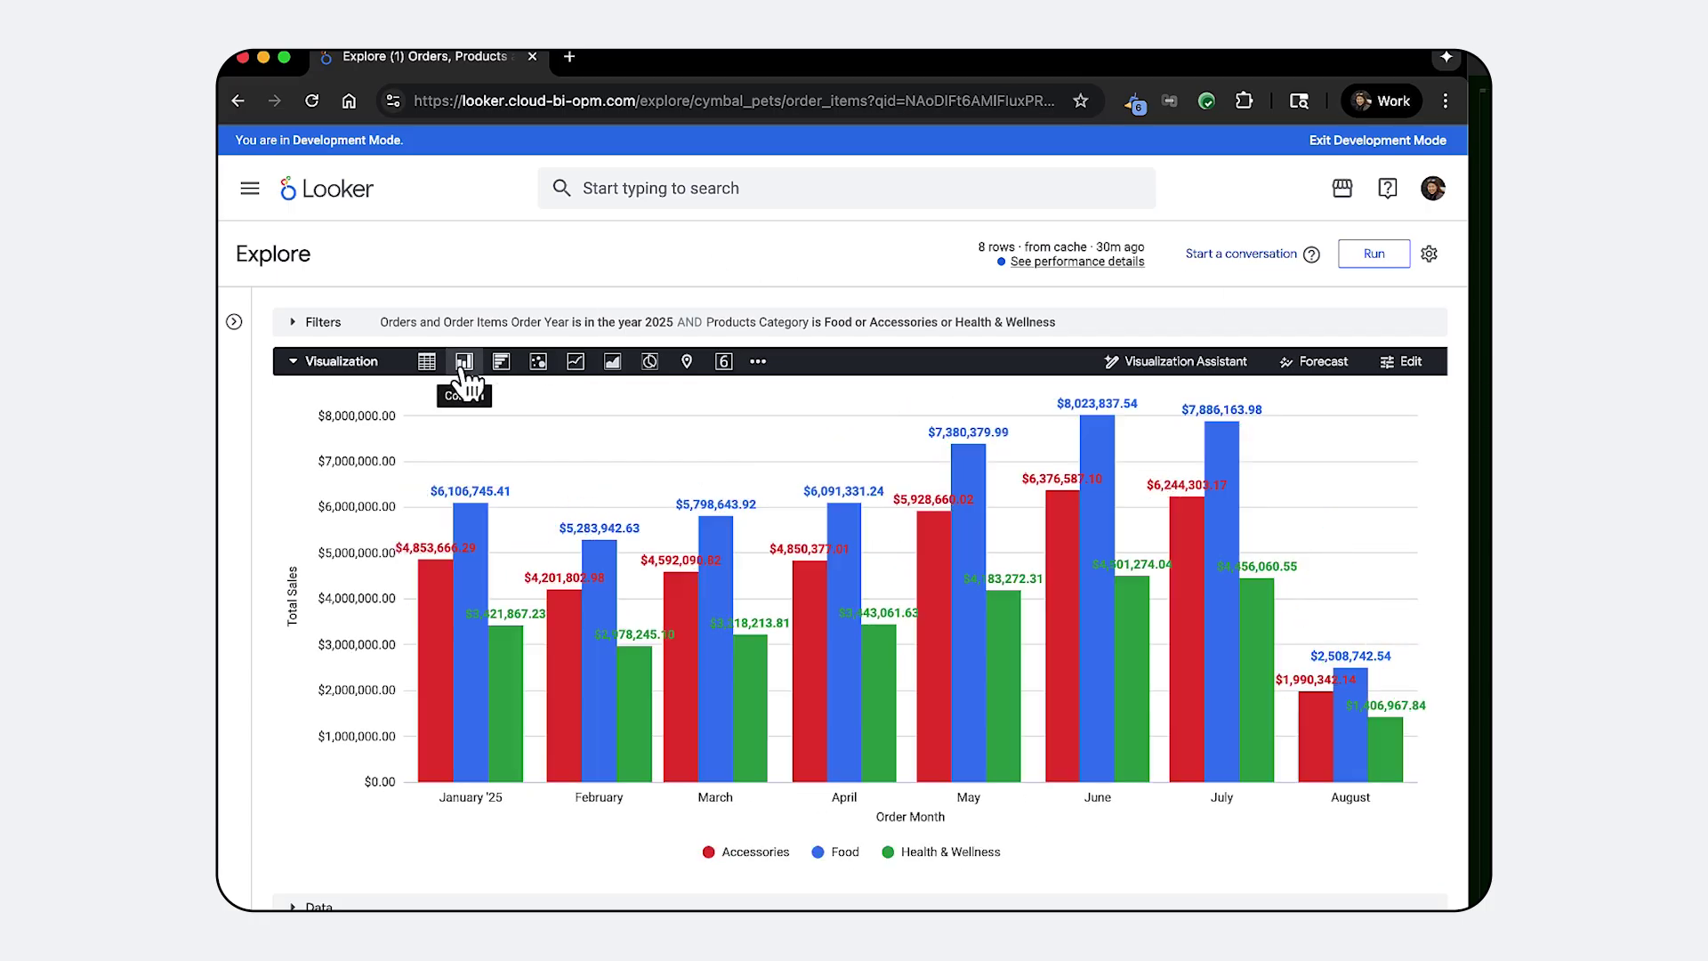
click(1409, 366)
click(1182, 476)
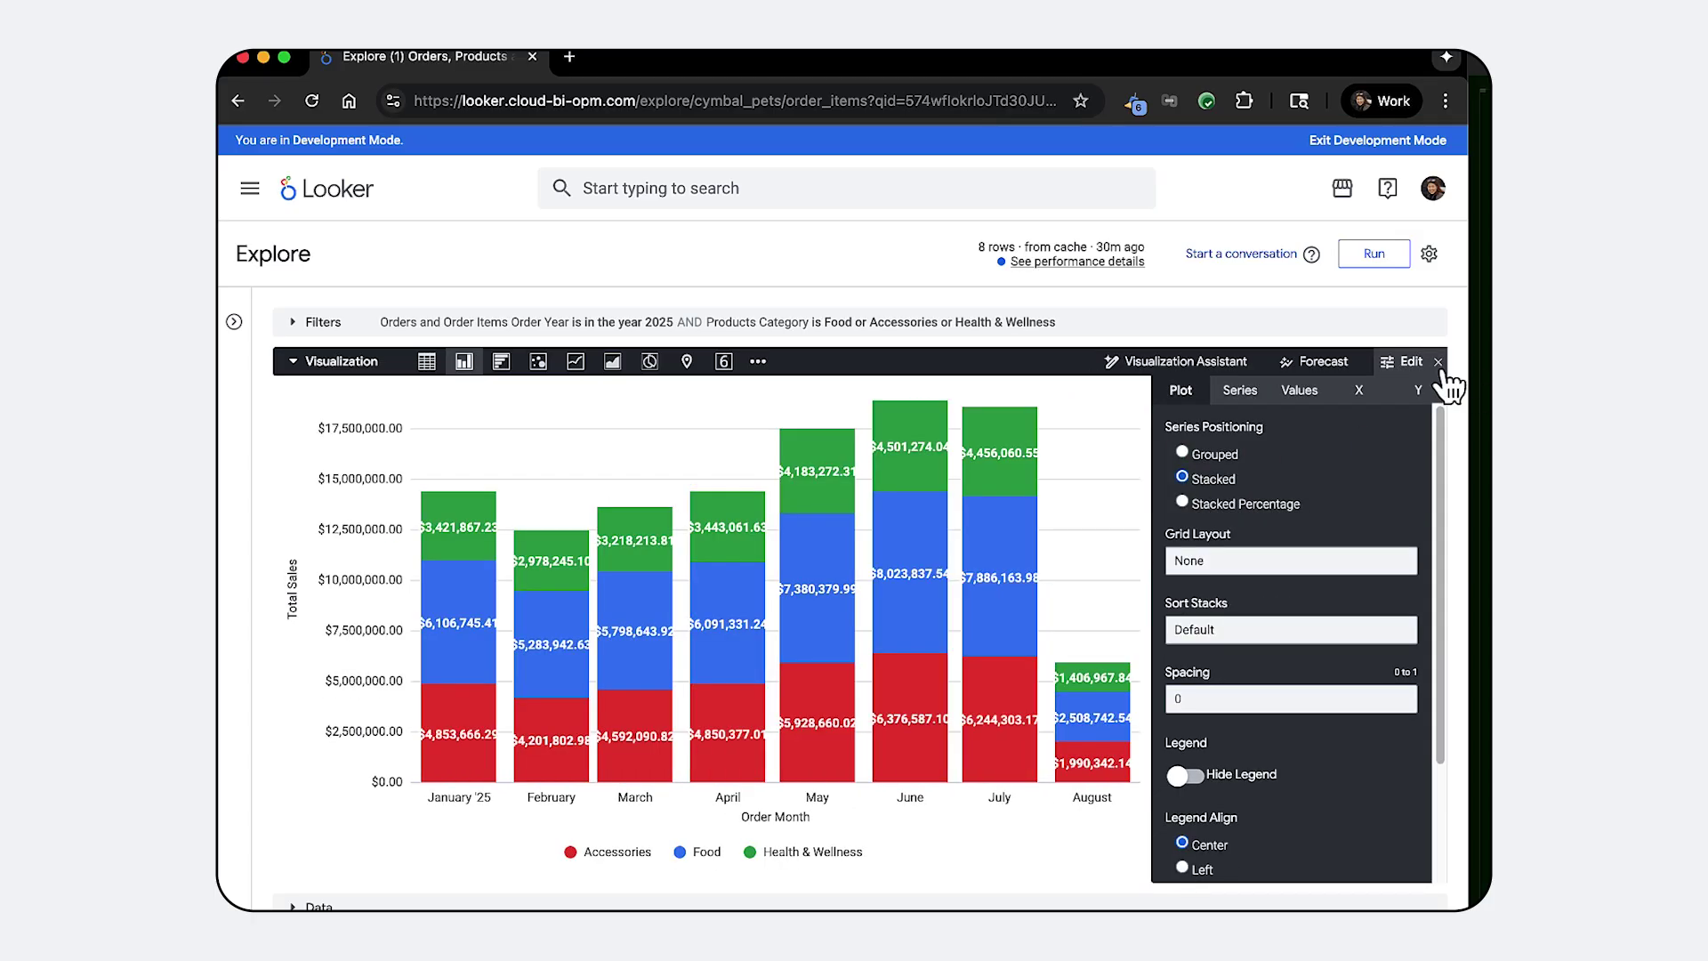
click(1442, 372)
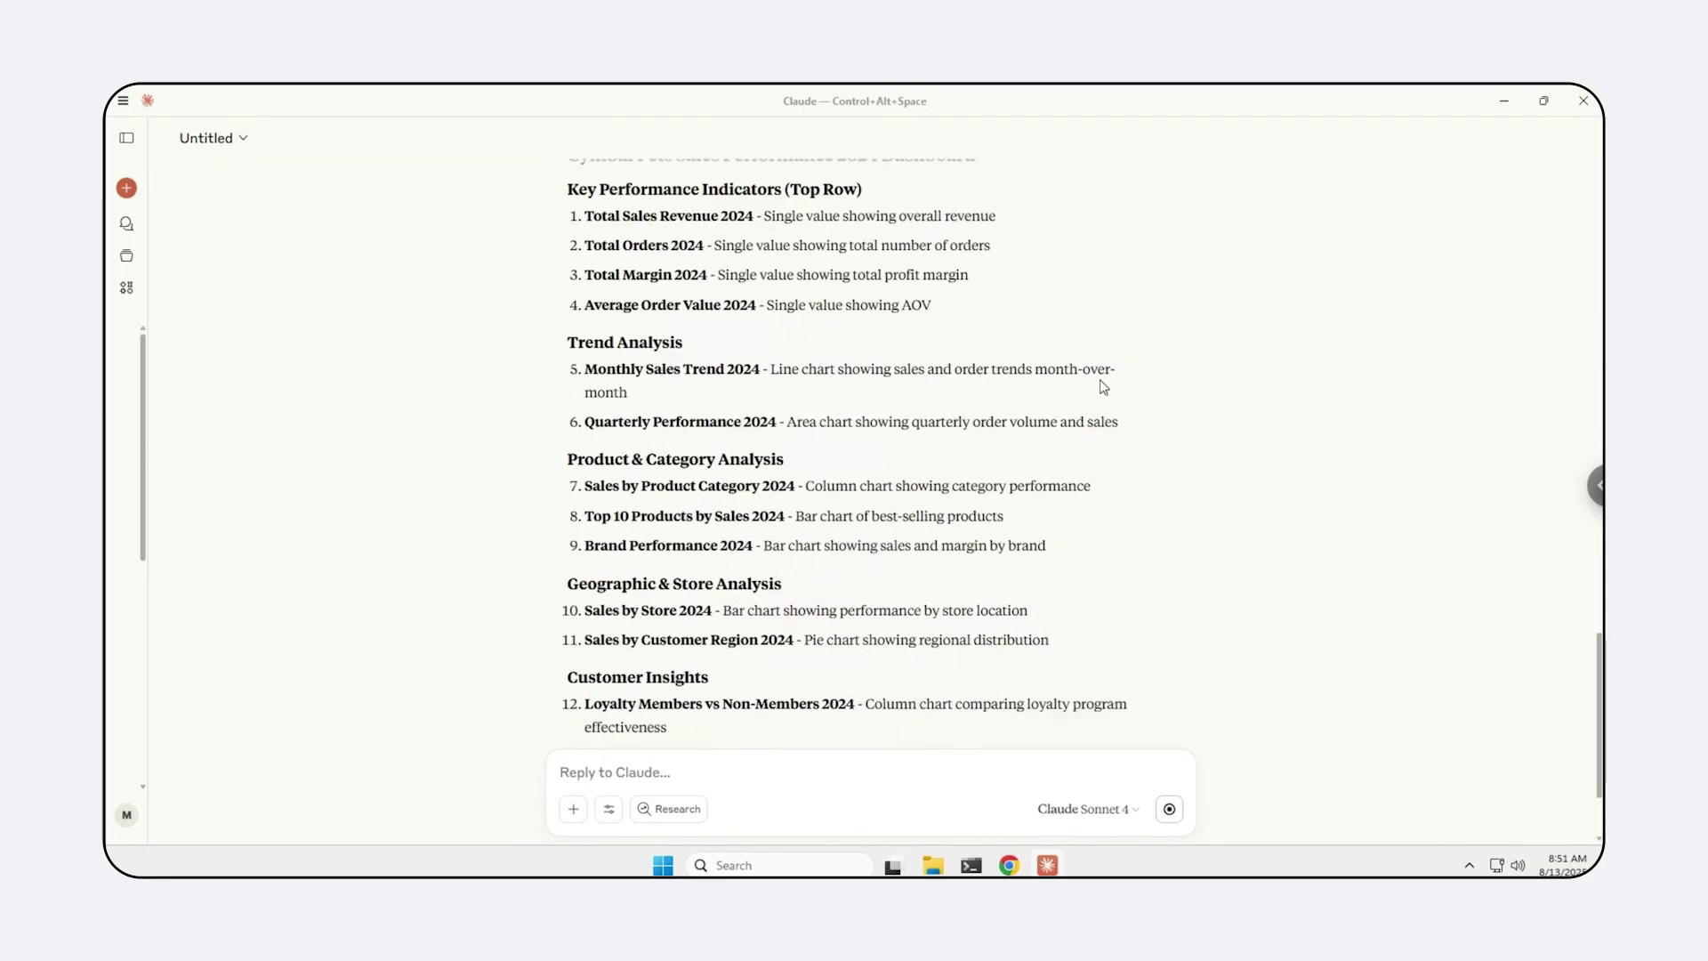
Step: Open the Cymbal Pets Sales Performance 2024 dashboard link and zoom out to see more tiles
click(953, 544)
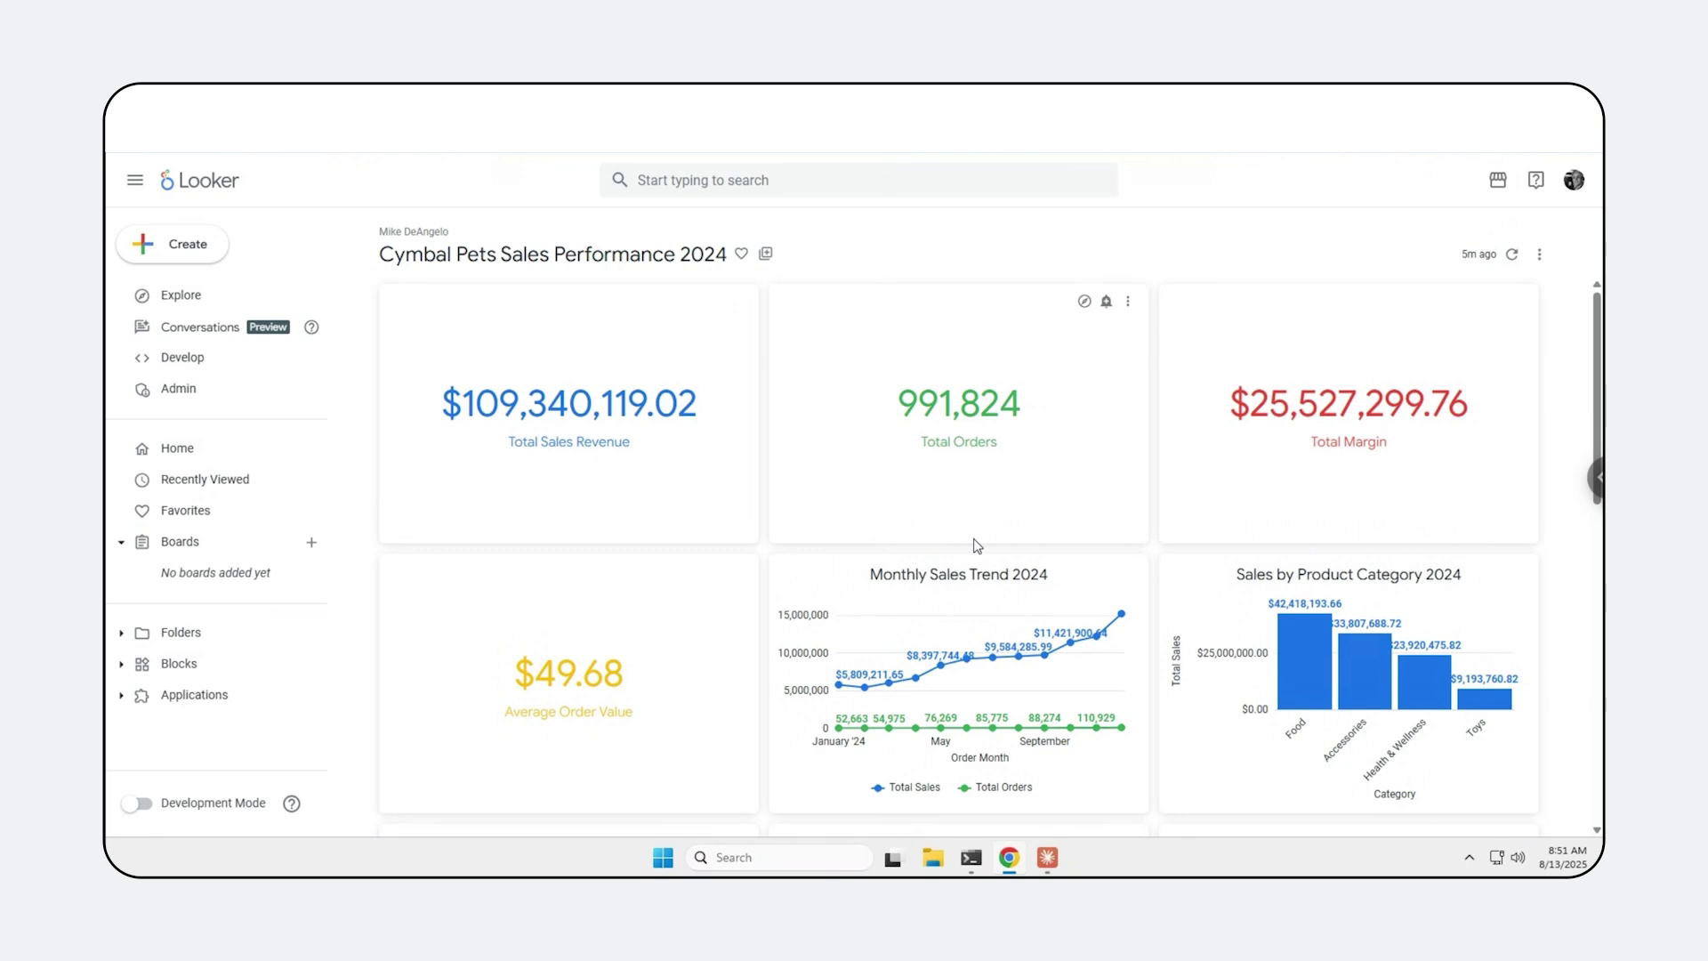
key(ctrl+minus)
key(ctrl+minus)
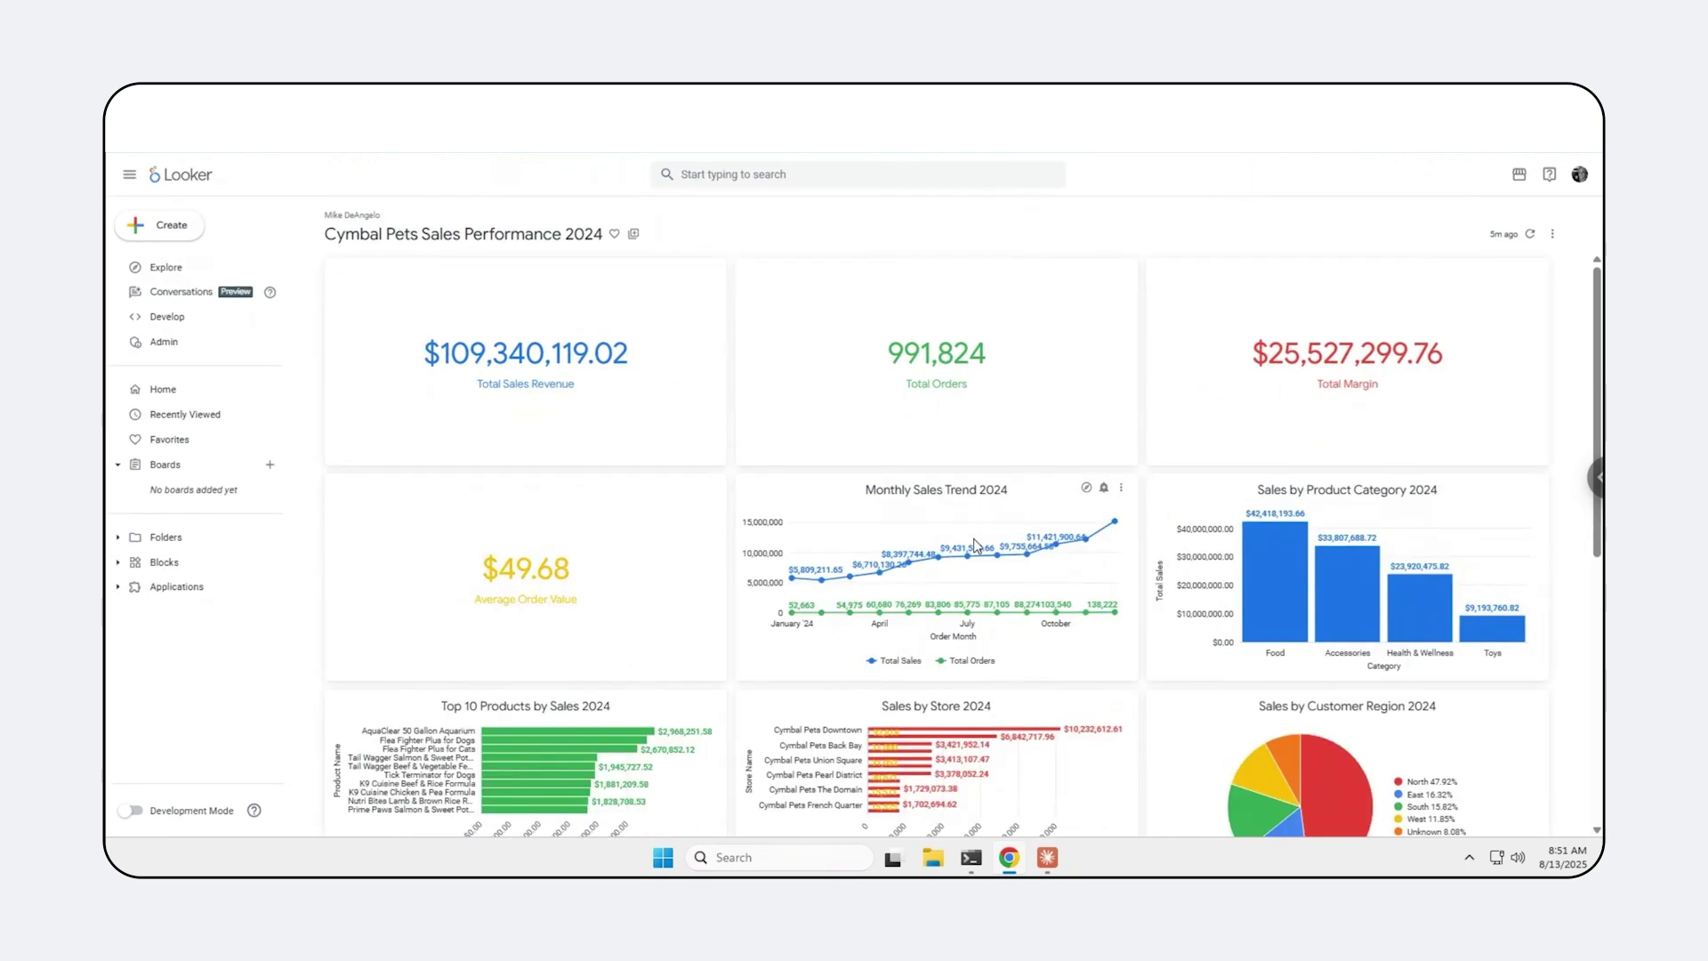
scroll(972, 538, down, 1)
scroll(961, 601, down, 2)
scroll(951, 655, down, 3)
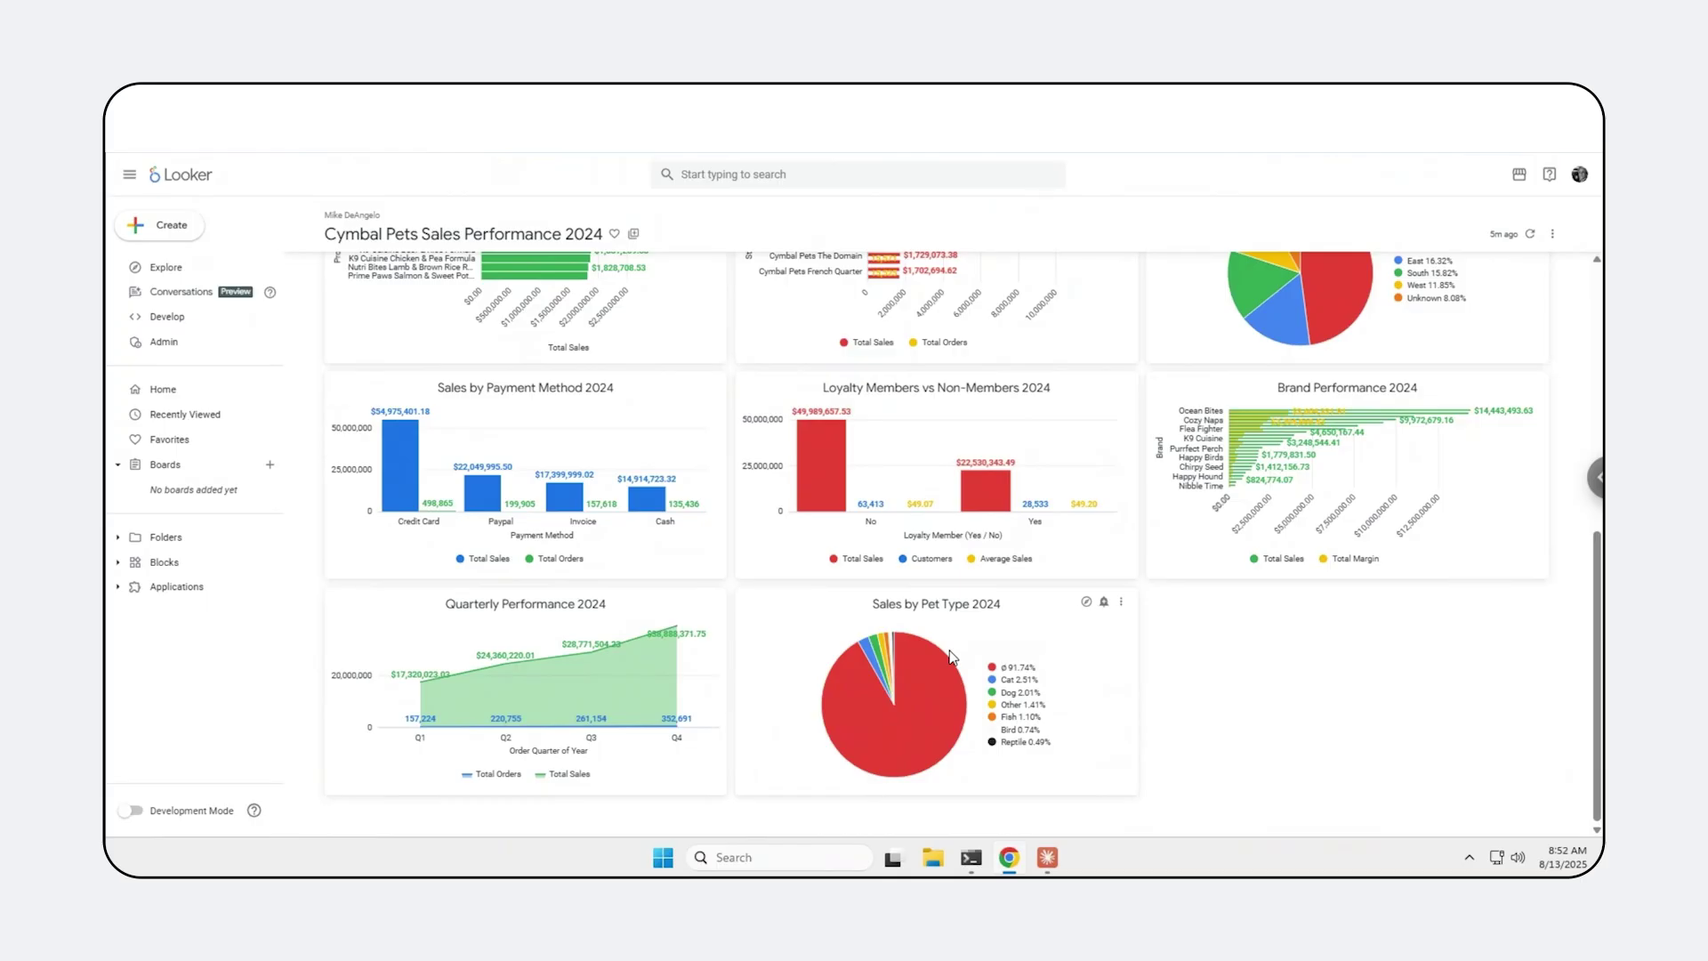
scroll(950, 653, up, 1)
scroll(950, 654, up, 4)
scroll(948, 654, down, 2)
scroll(949, 654, down, 3)
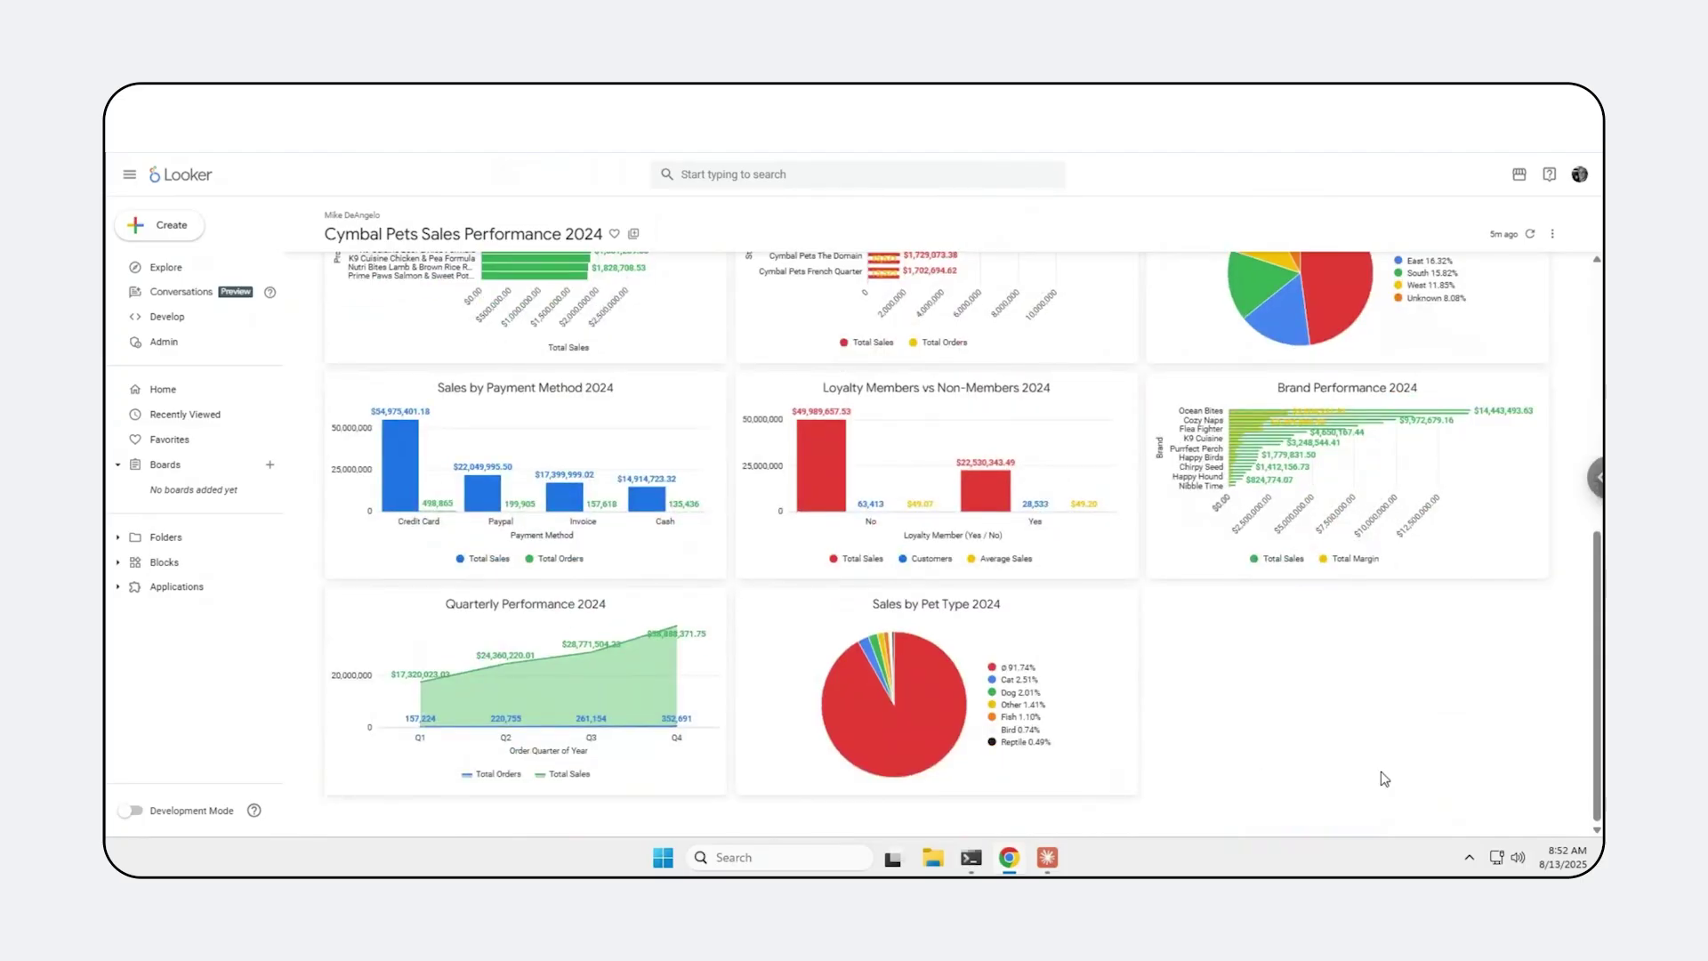